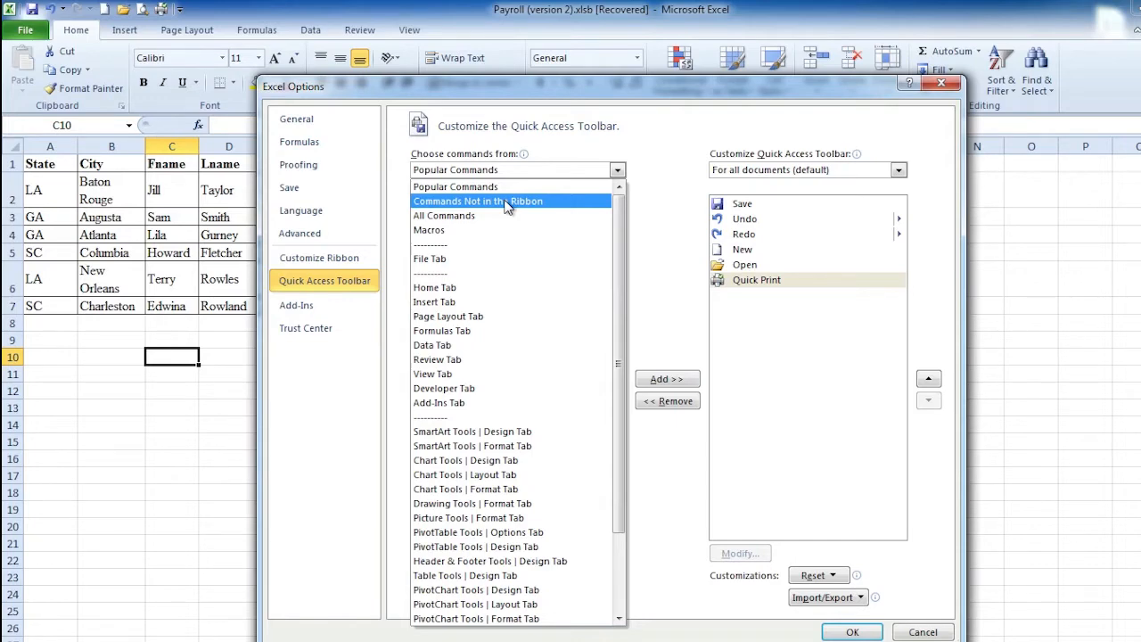
Add the Form command from Commands Not in the Ribbon to the Quick Access Toolbar and apply the change
left_click(508, 202)
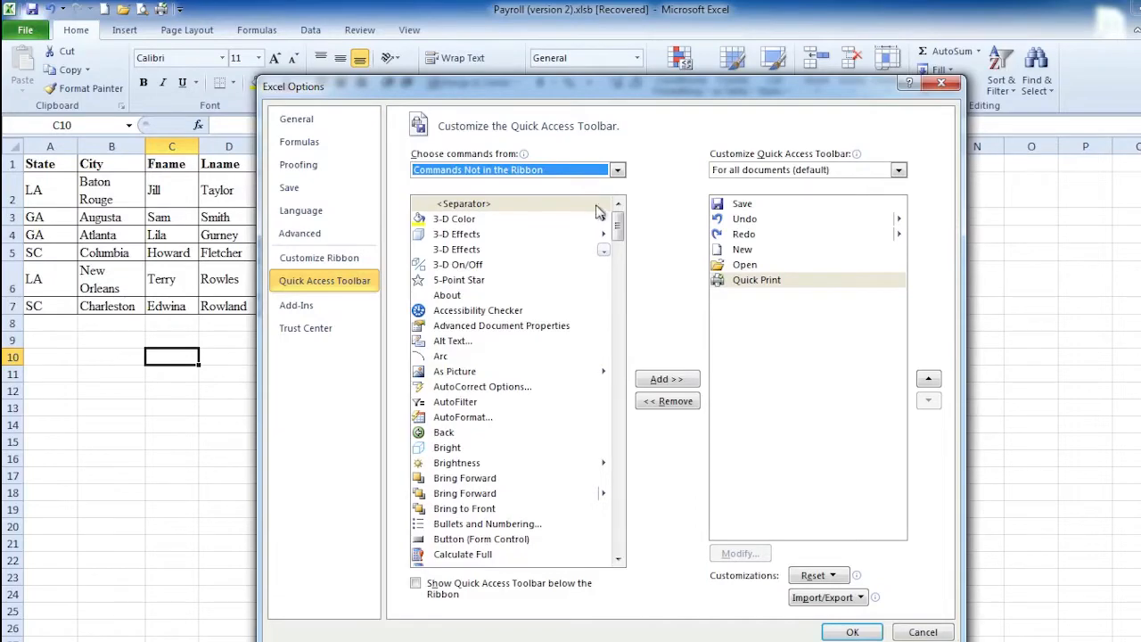
left_click_drag(620, 229, 619, 318)
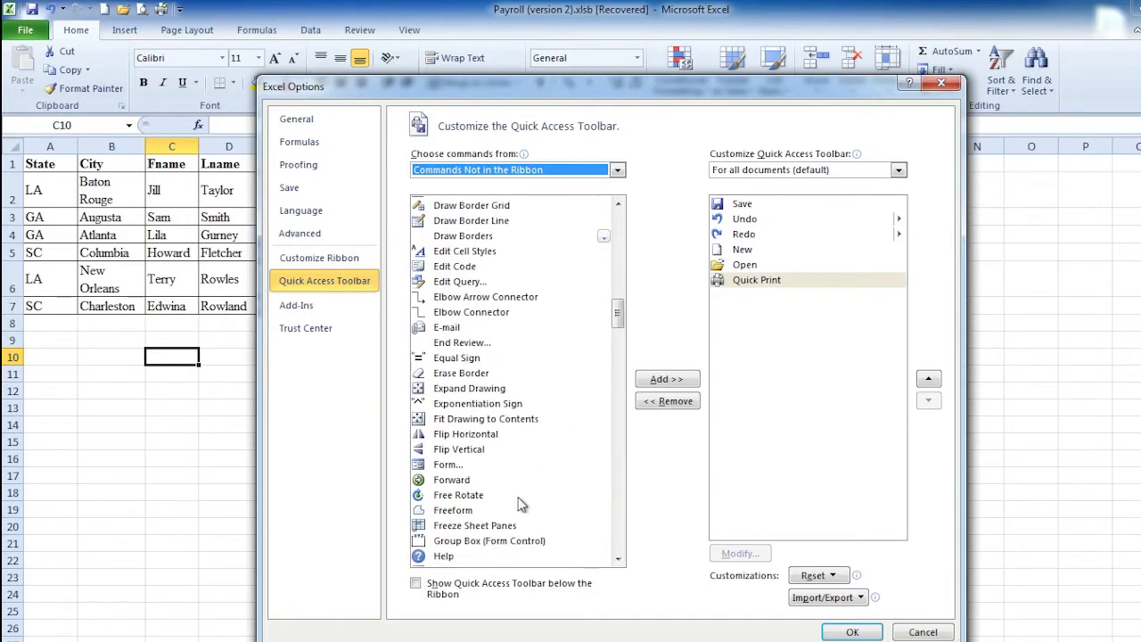
left_click(443, 468)
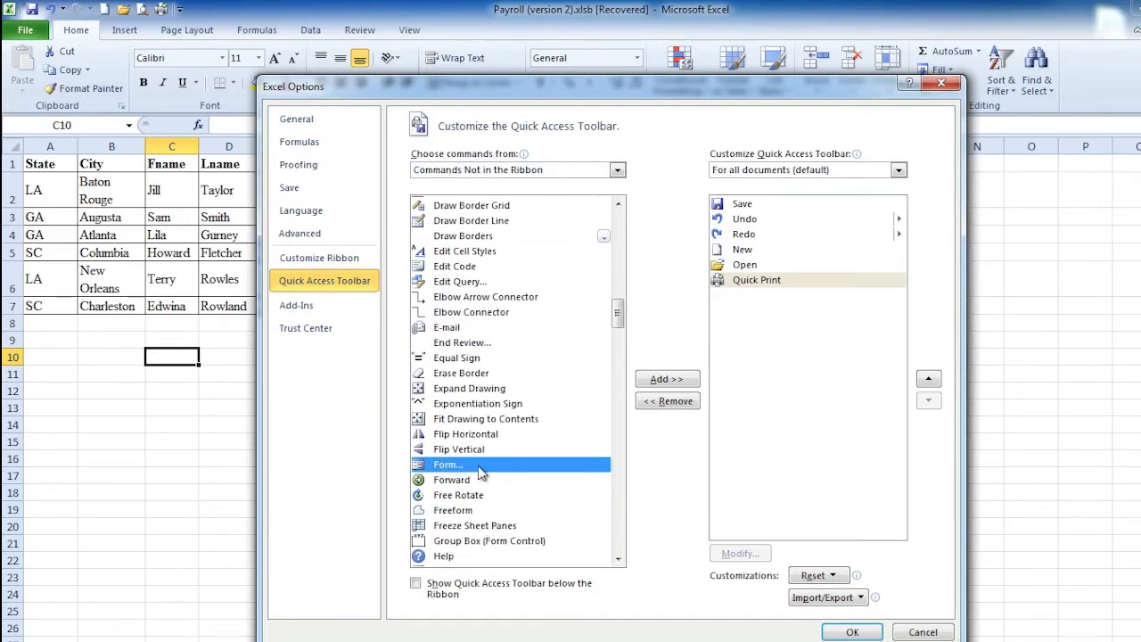
left_click(664, 381)
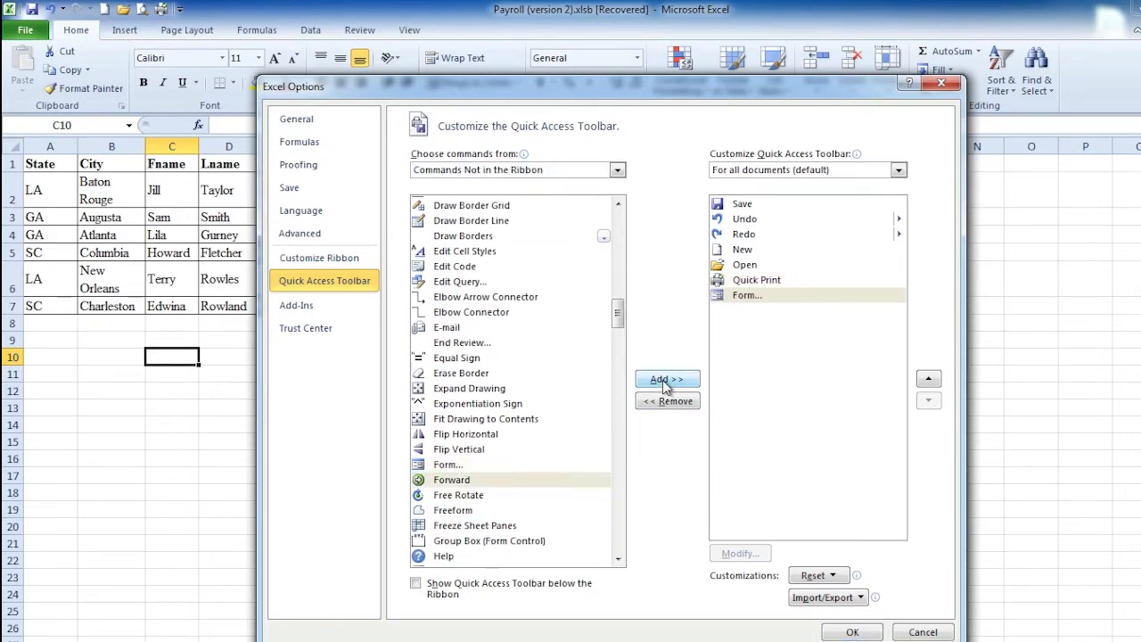
left_click(852, 632)
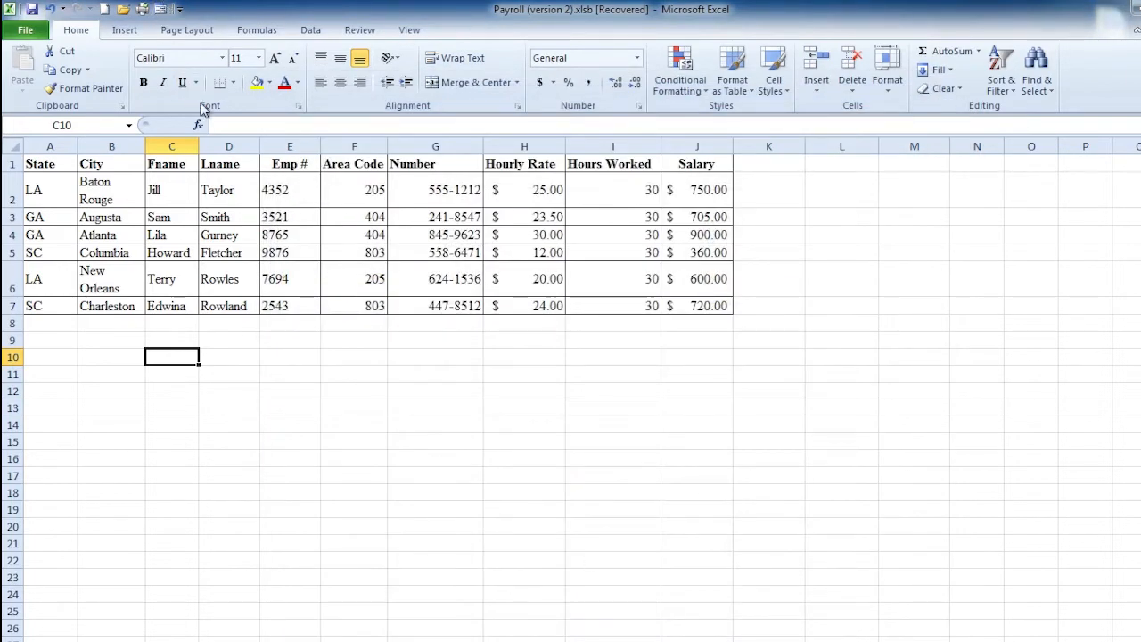
Open the data form for the payroll list and bring up a blank new record
left_click(175, 218)
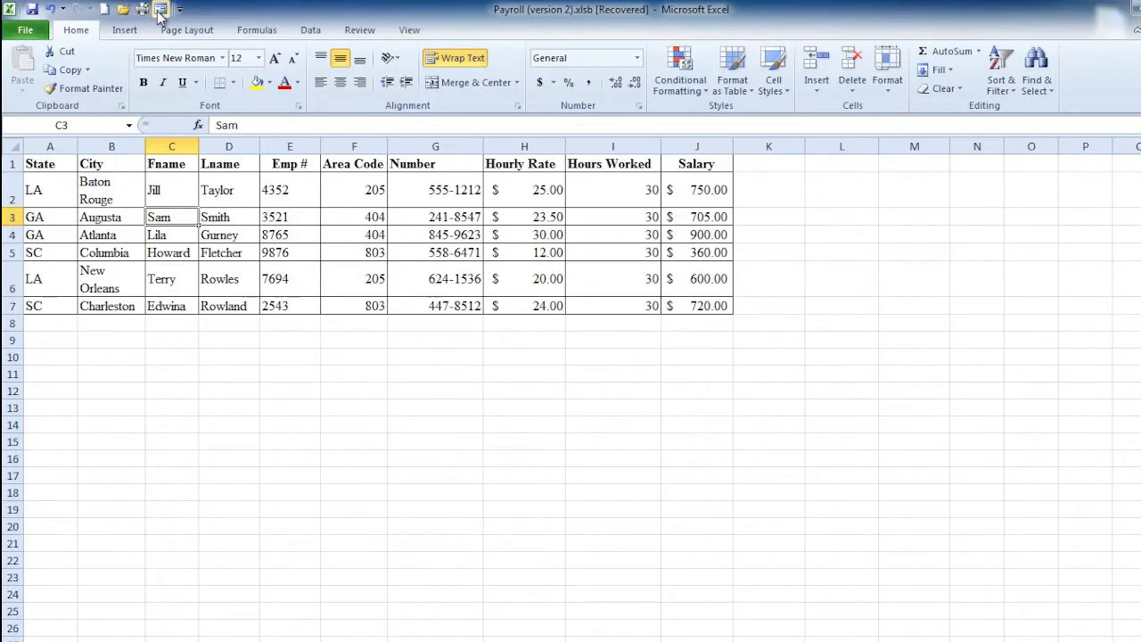
left_click(160, 10)
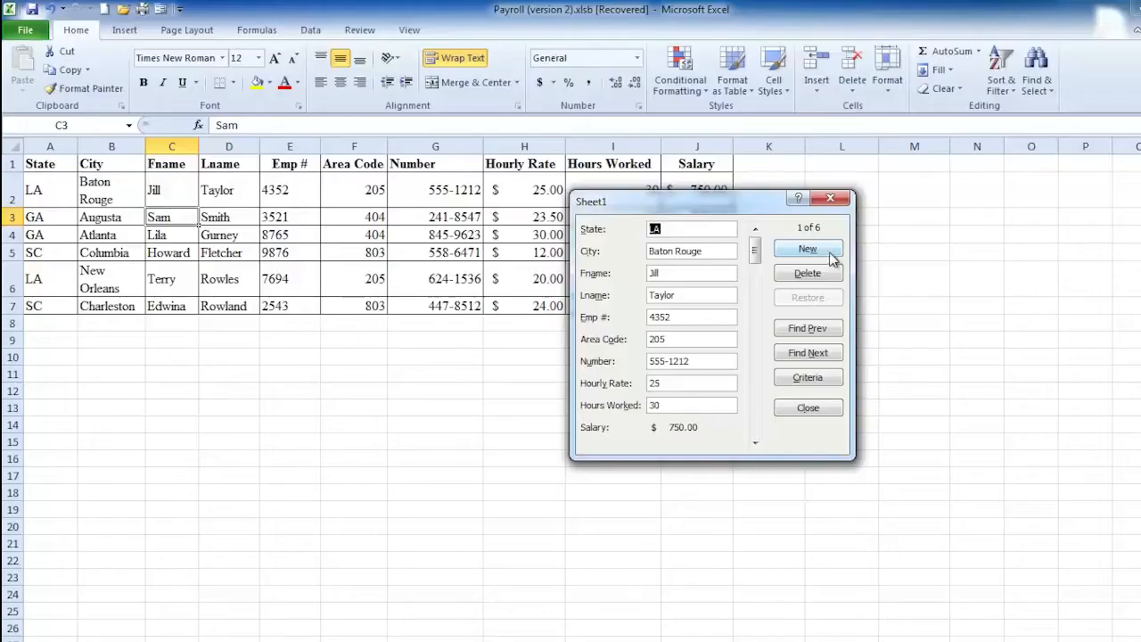
left_click(829, 253)
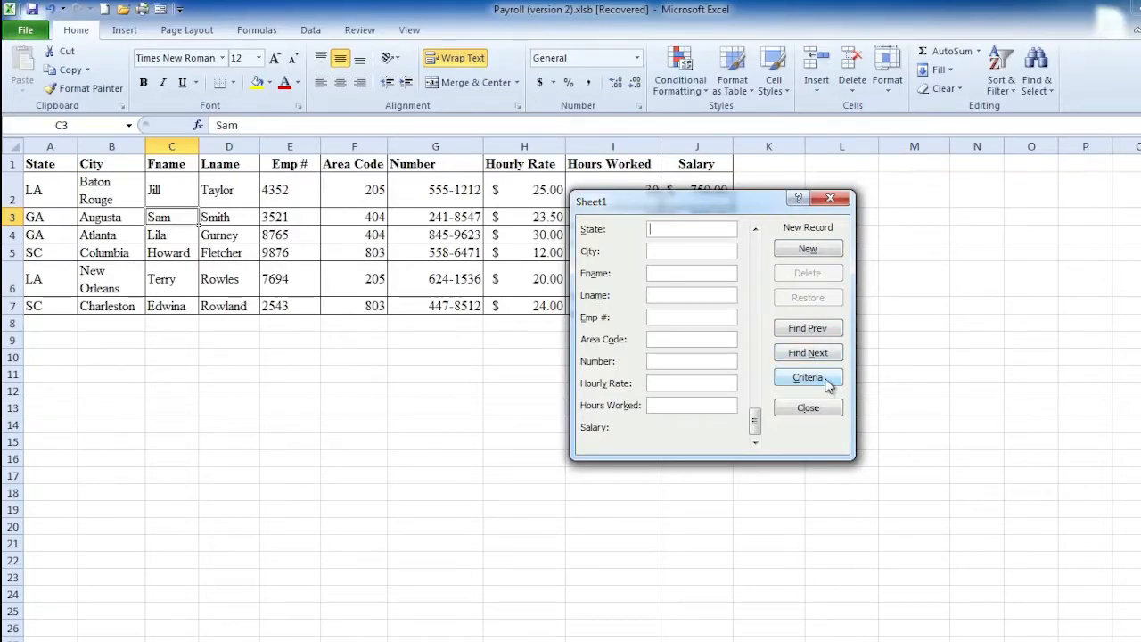
Search the data form for records with State SC, browse through the matches, and close the form
left_click(808, 378)
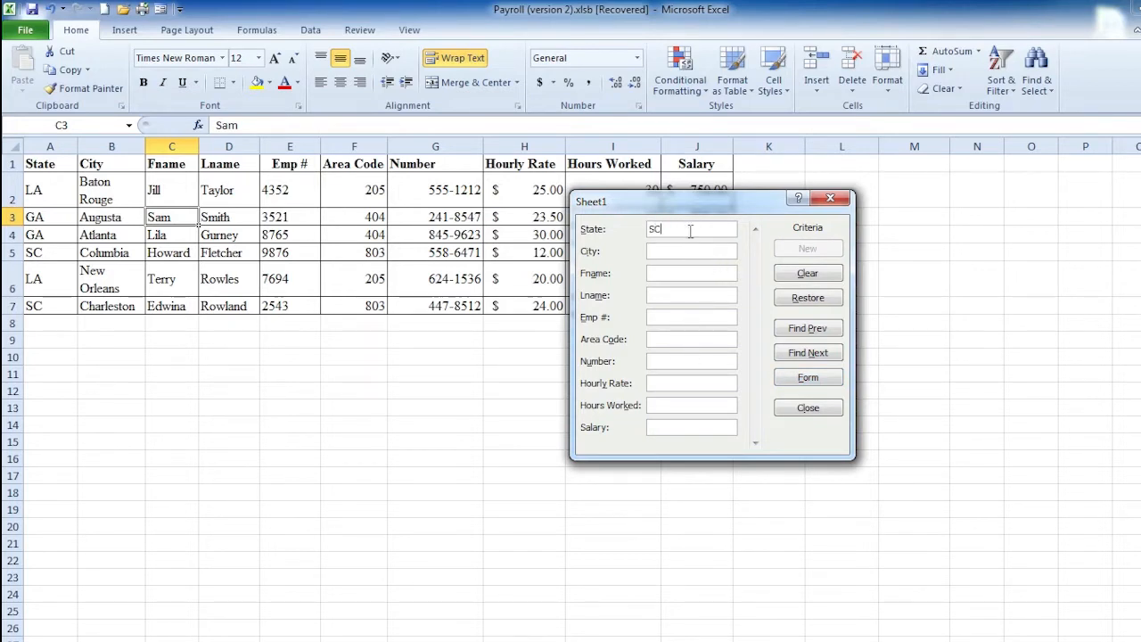
left_click(814, 355)
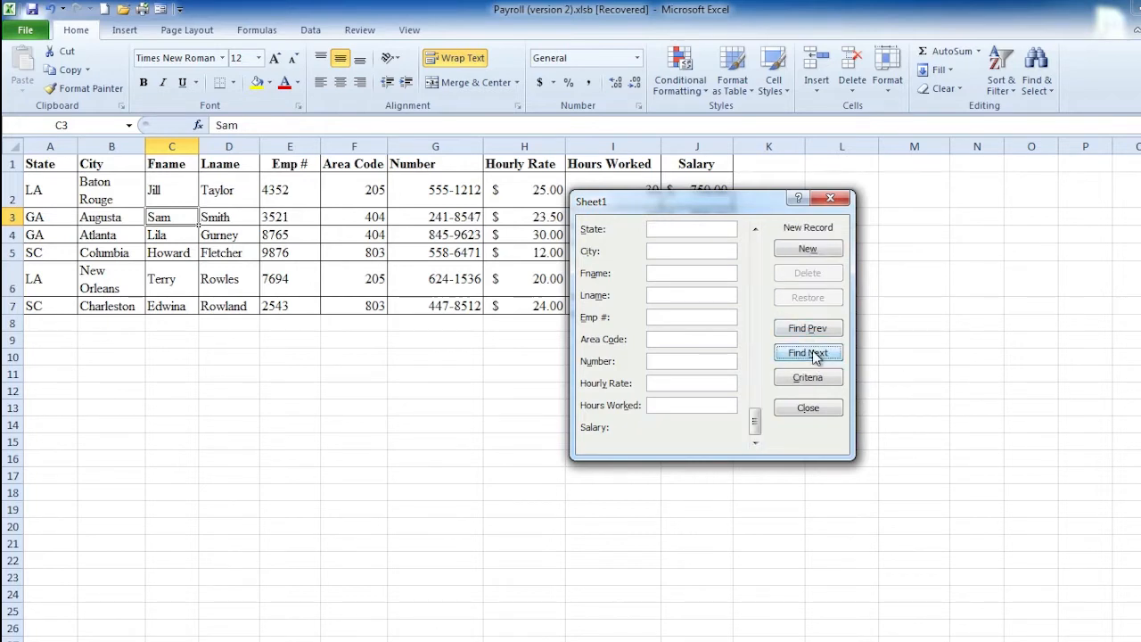
left_click(816, 332)
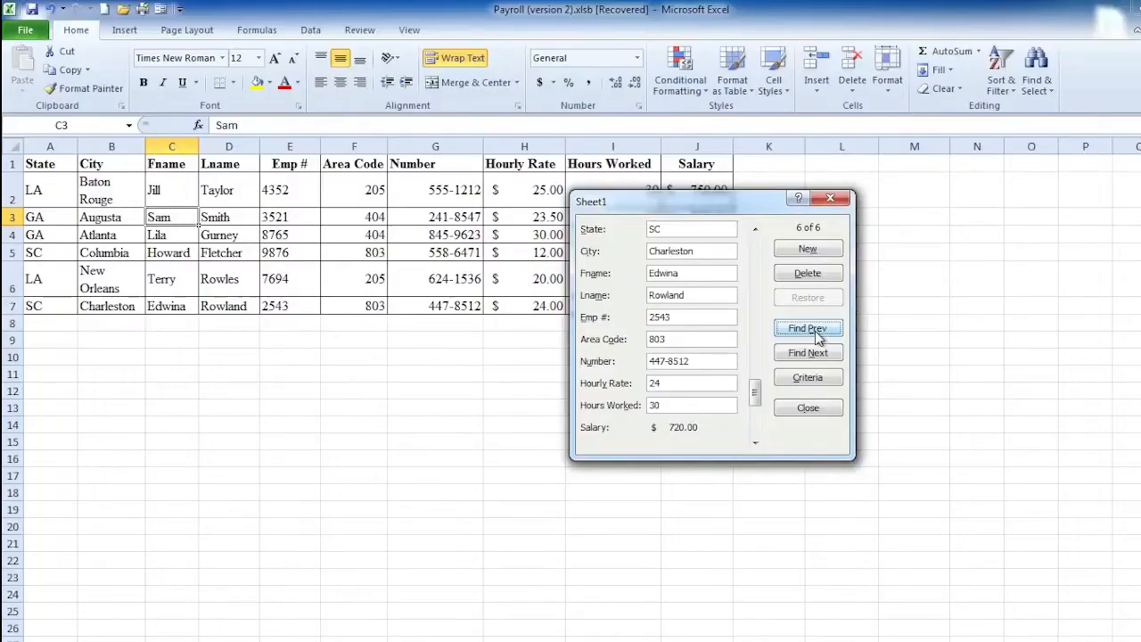
left_click(817, 336)
left_click(817, 336)
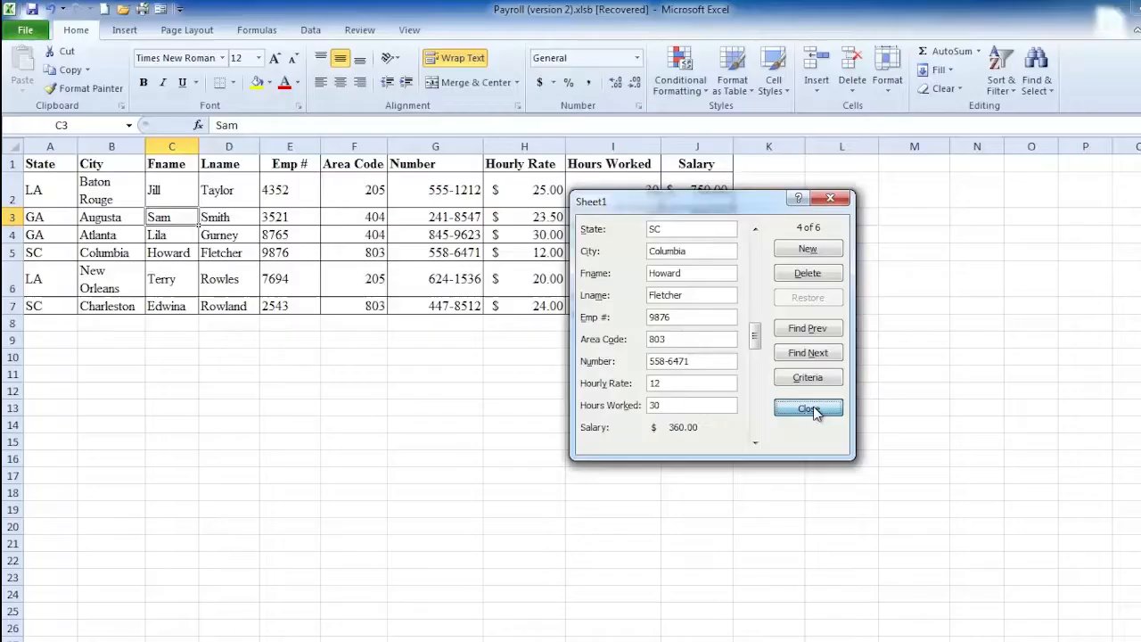
left_click(813, 412)
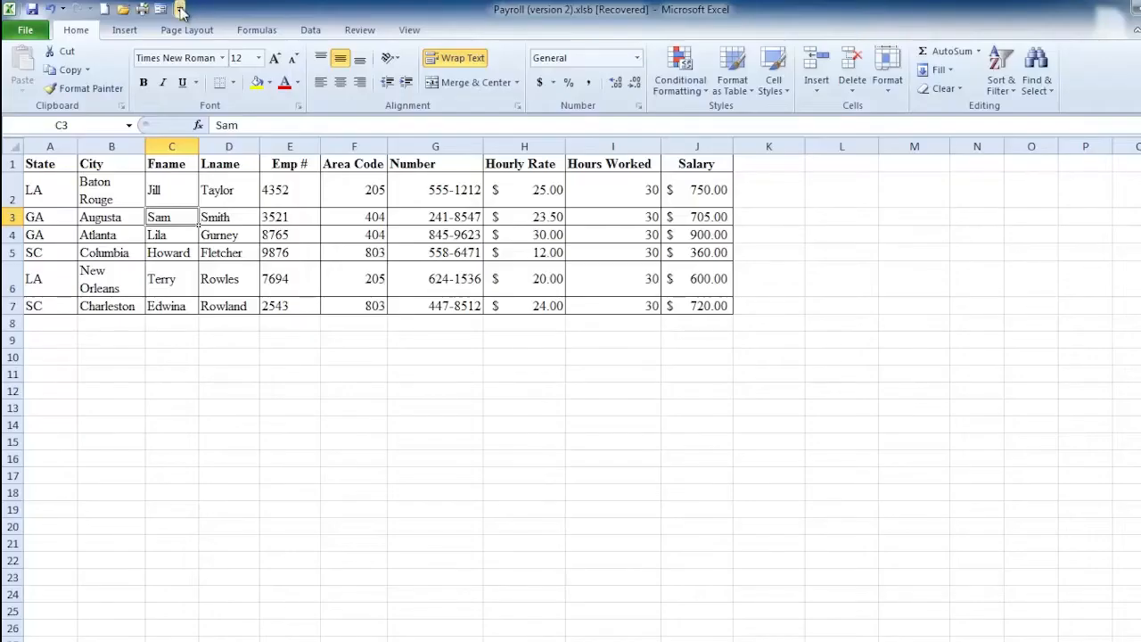
left_click(180, 9)
left_click(257, 33)
left_click(308, 31)
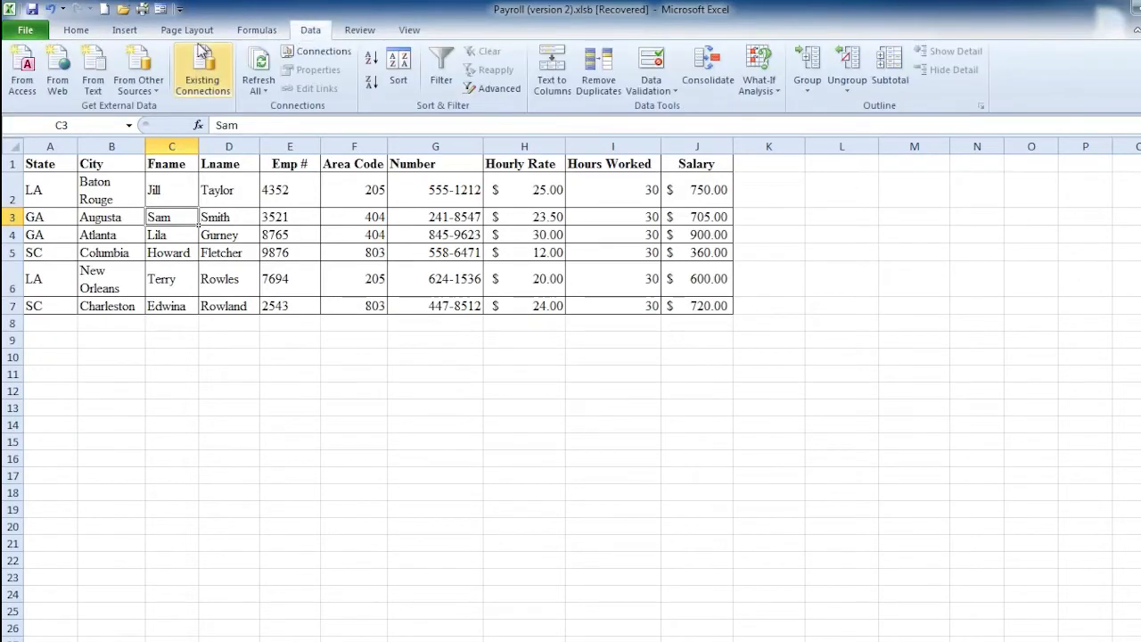
Open the ribbon customization options and create a new custom tab directly after the Insert tab
left_click(121, 31)
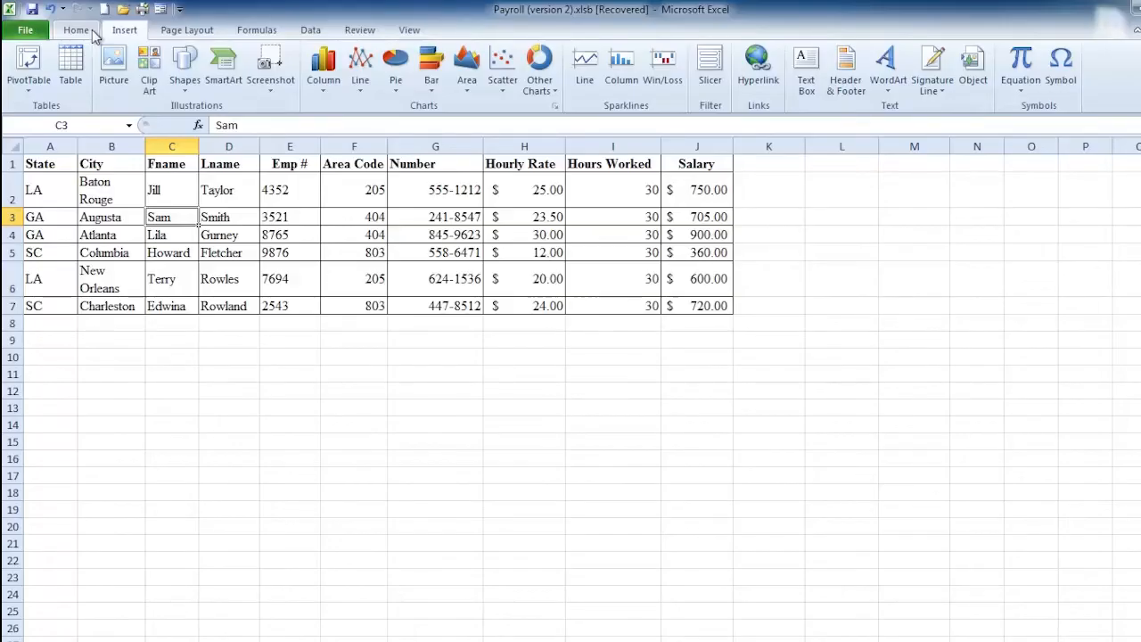
right_click(95, 35)
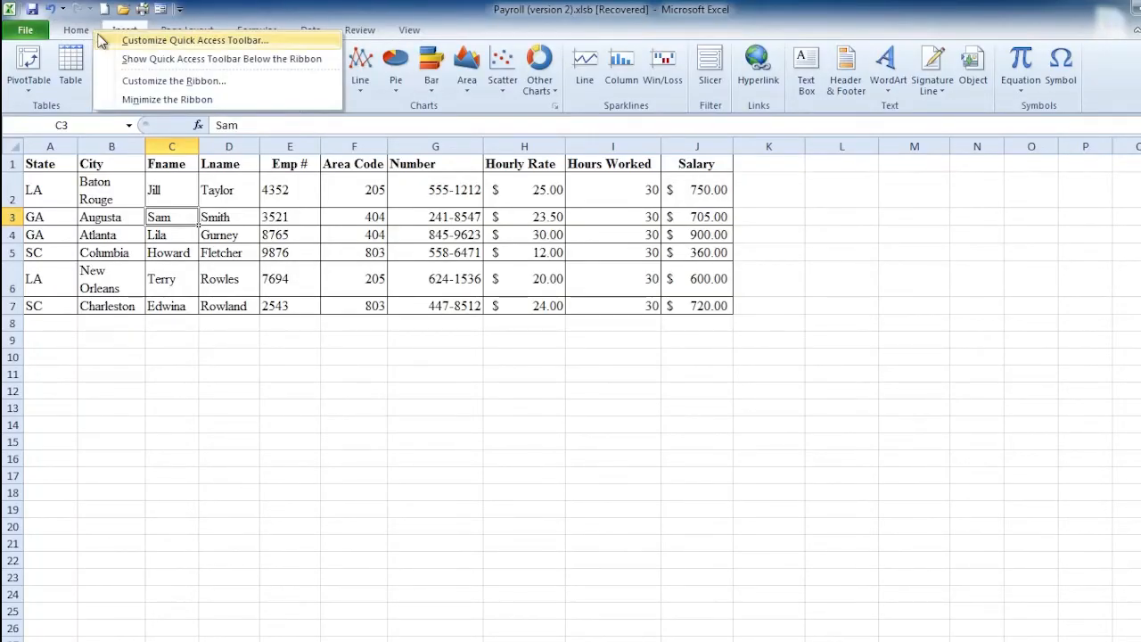
left_click(178, 81)
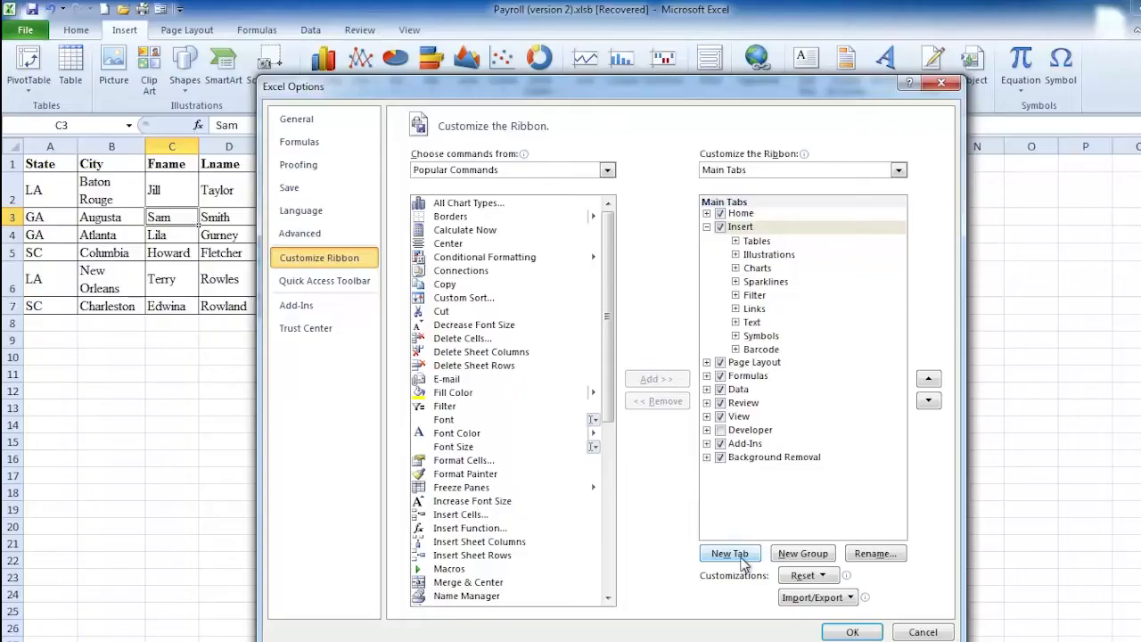
left_click(731, 554)
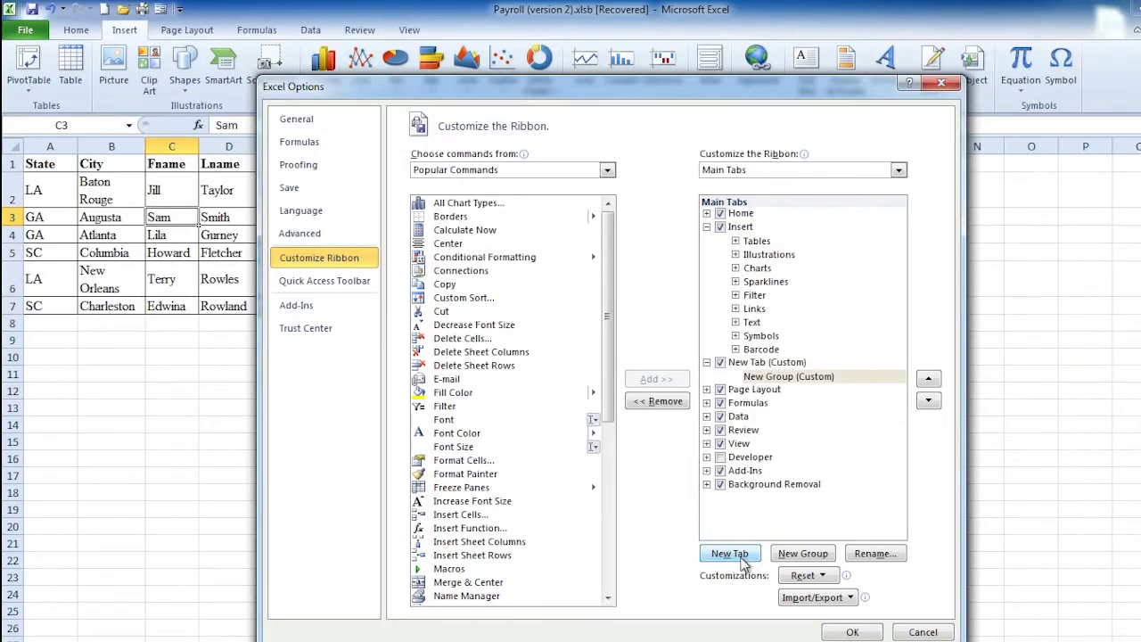
Rename the new custom ribbon tab with the owner's first name
left_click(746, 364)
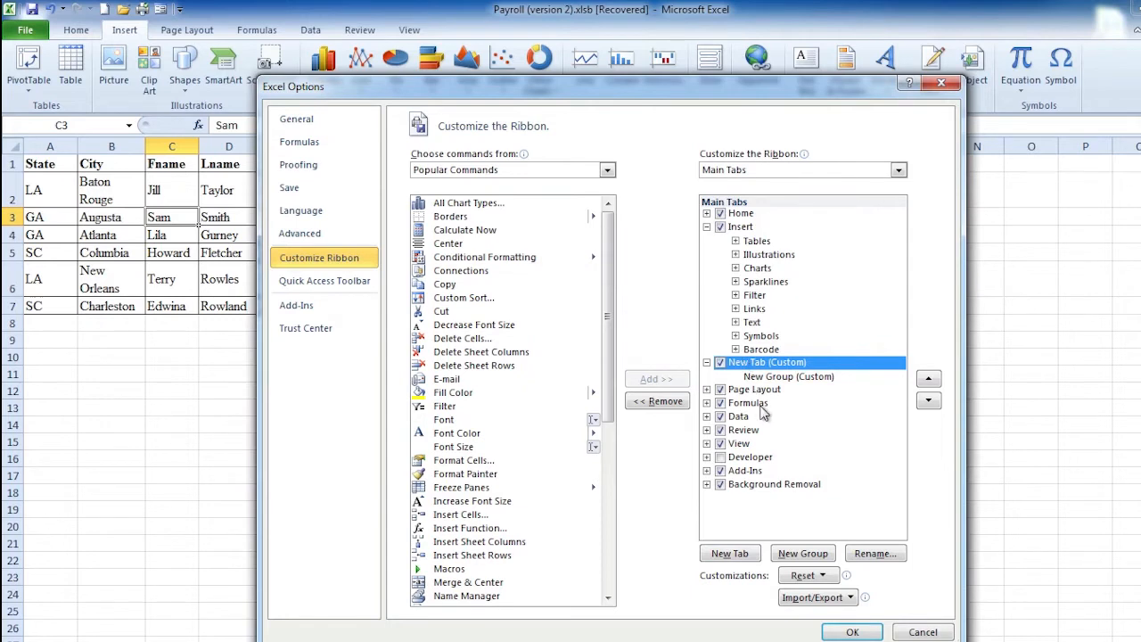
left_click(875, 553)
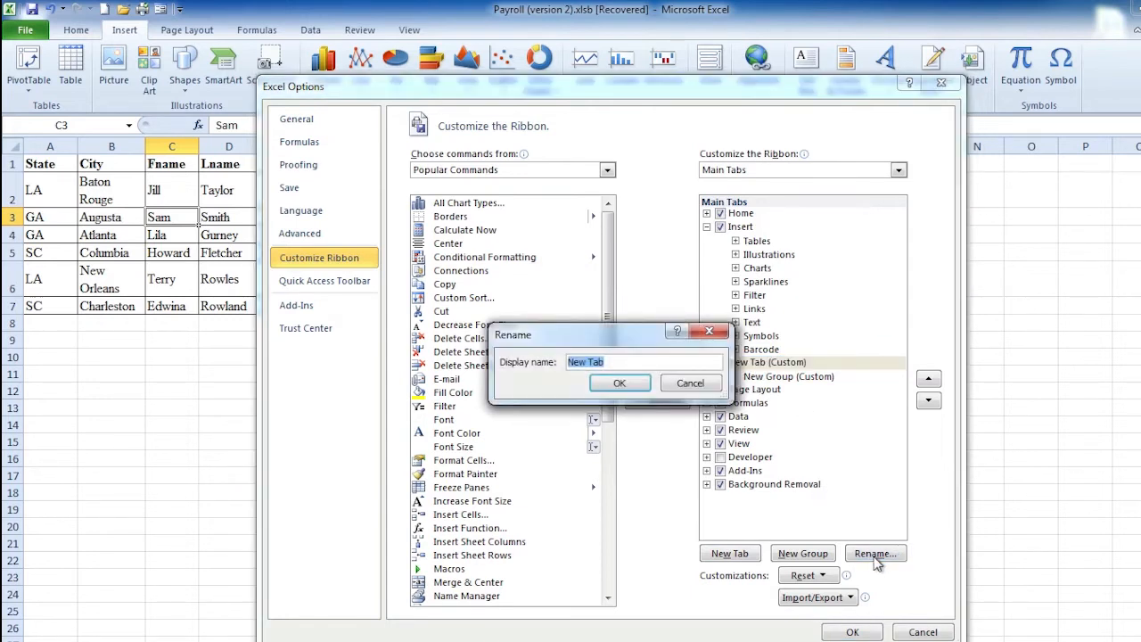
type("Barbara")
key("Return")
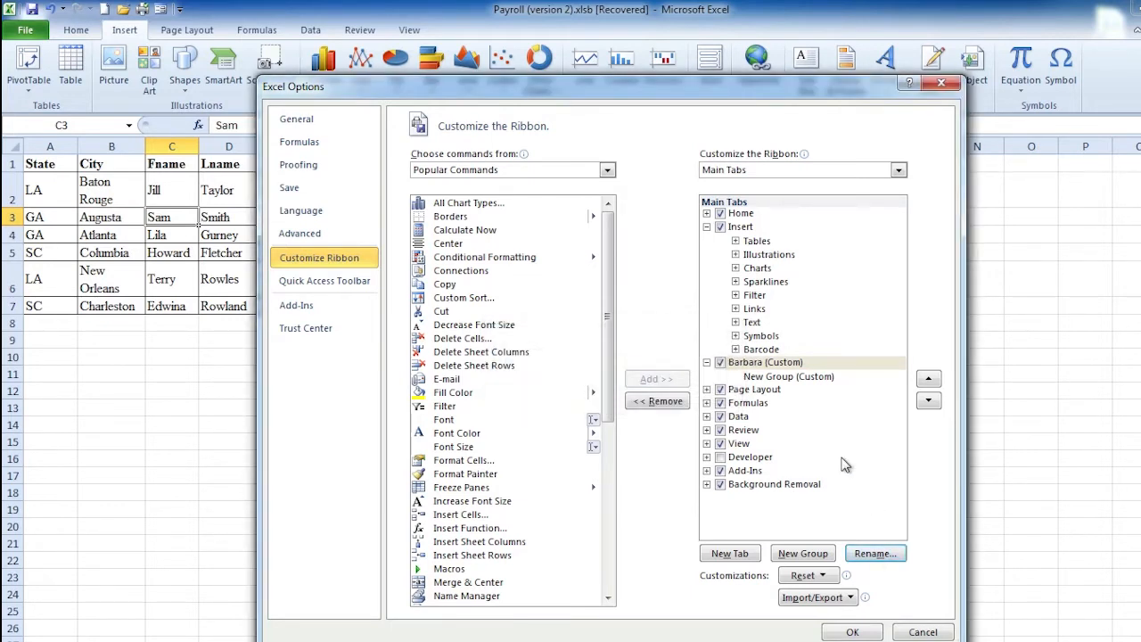
Add the New and Open commands from Popular Commands to the new group in the custom tab
left_click(803, 378)
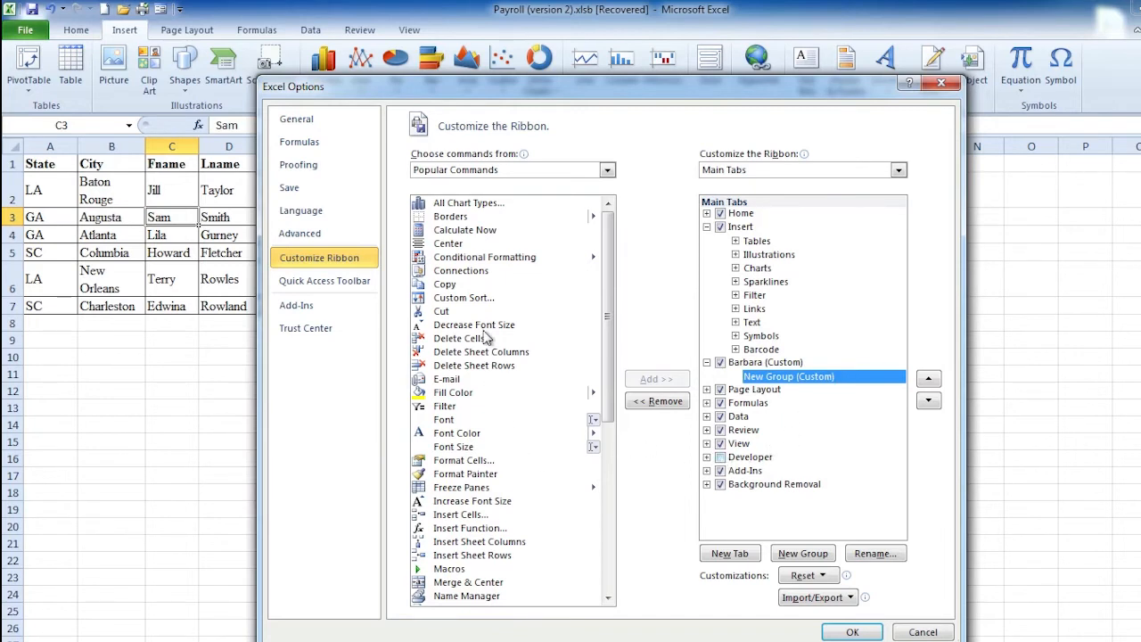
left_click(607, 170)
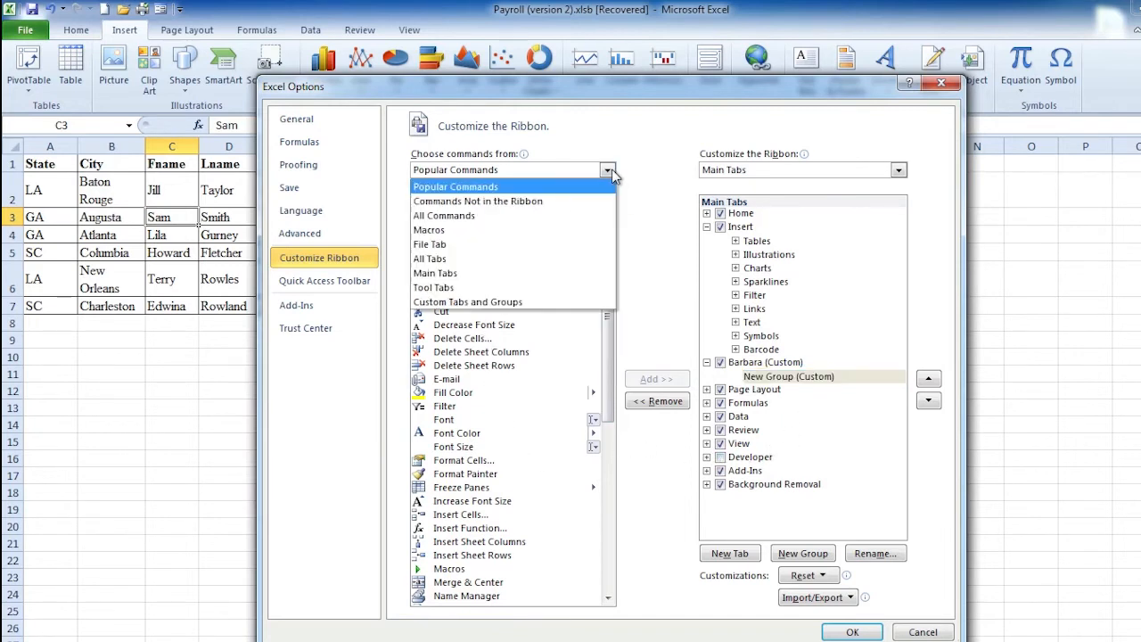
left_click(513, 189)
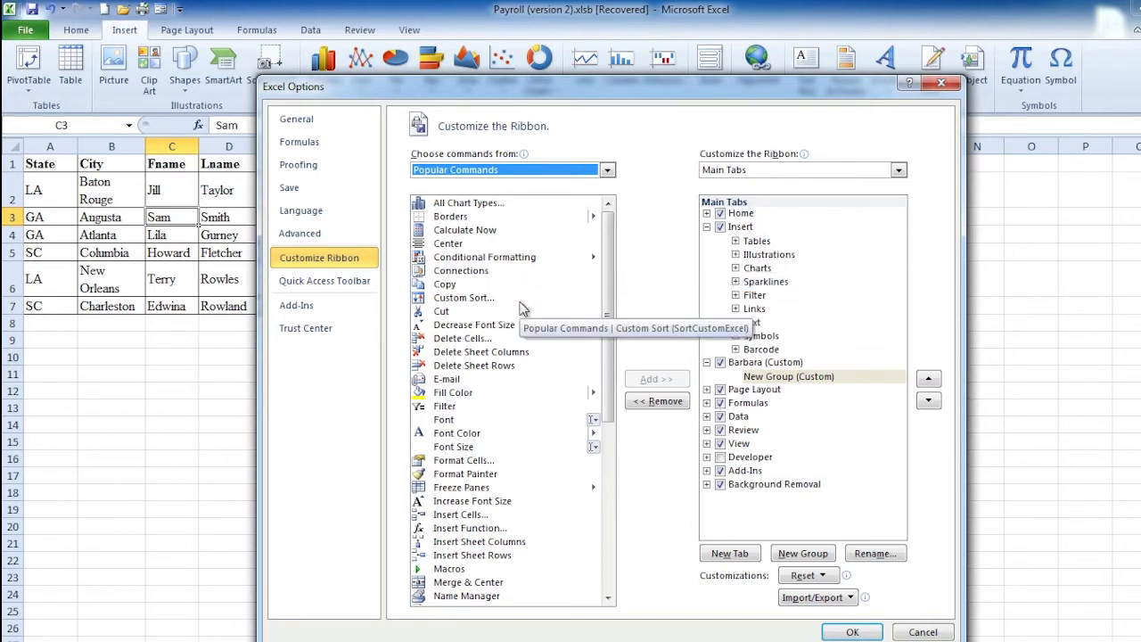
left_click_drag(609, 280, 619, 436)
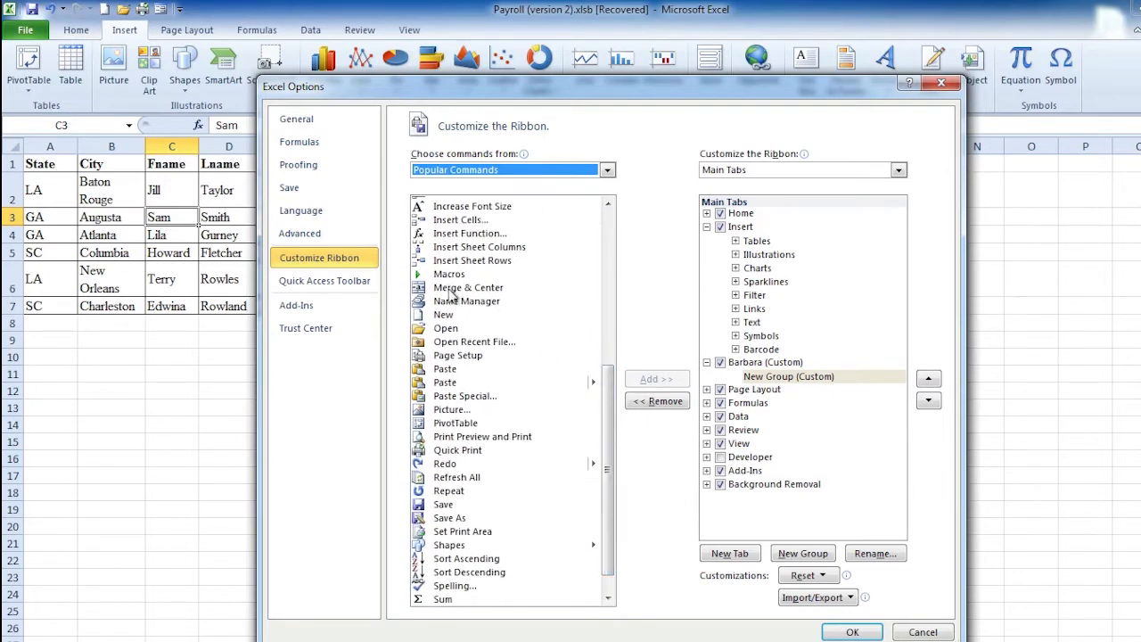
left_click(449, 317)
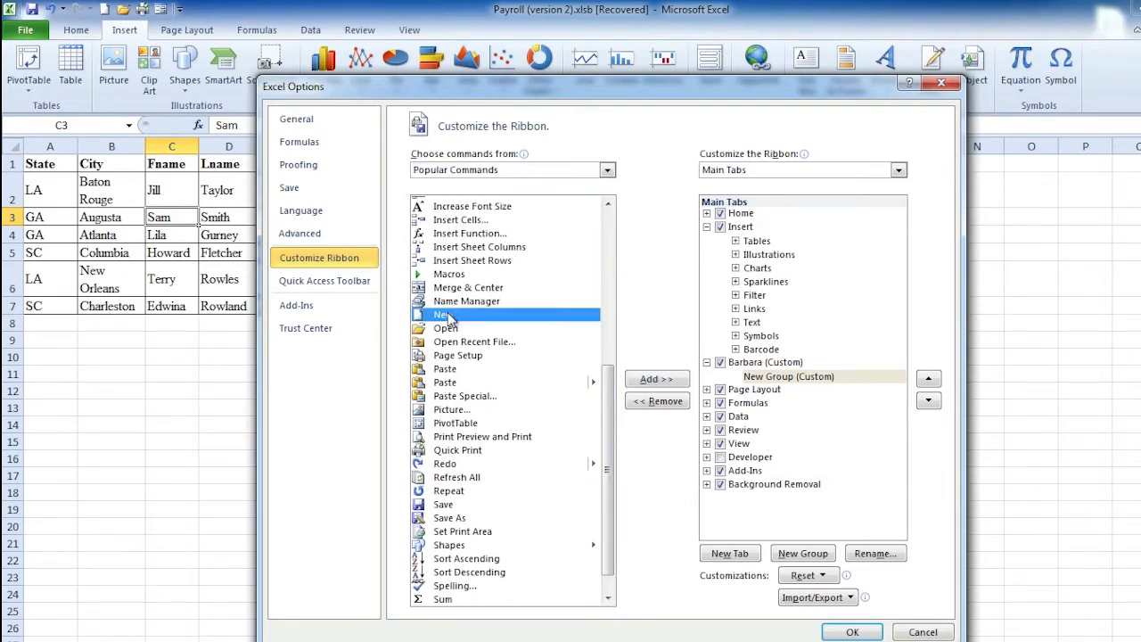
left_click(646, 382)
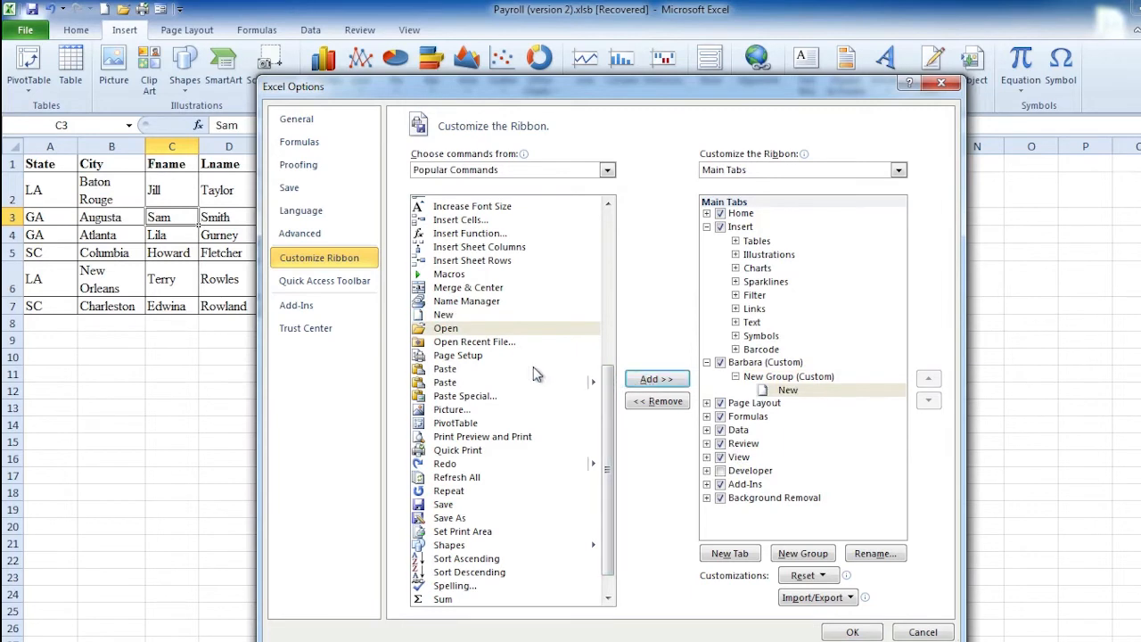
left_click(660, 380)
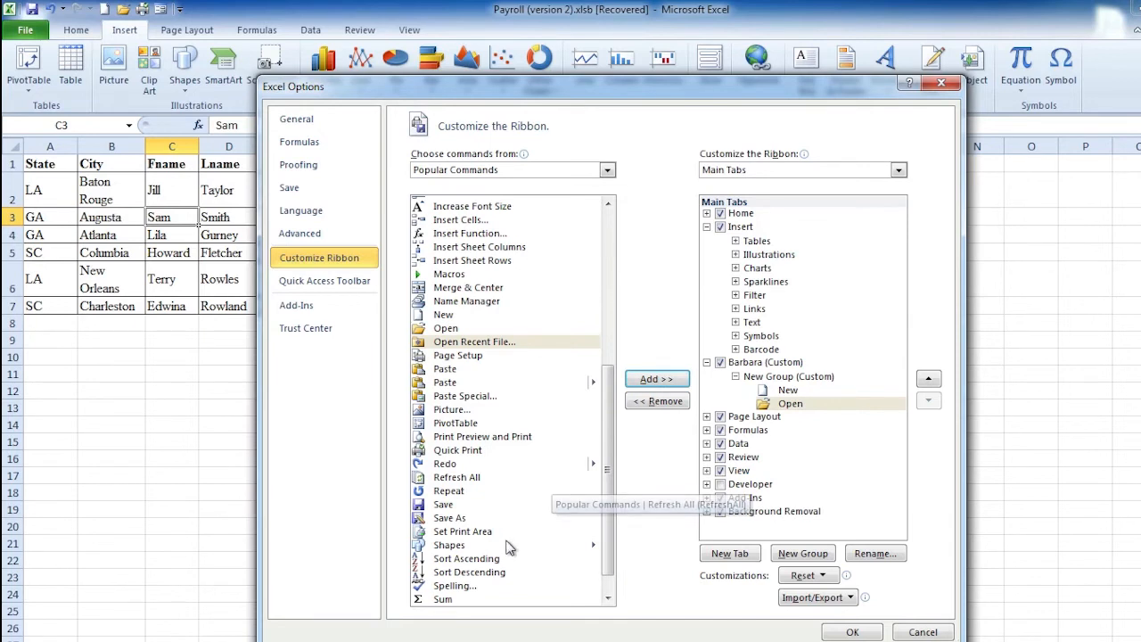
From the All Tabs commands, add Freeze Panes and Synchronous Scrolling in View's Window group to the custom tab's new group and apply the customization
scroll(524, 531, "down", 1)
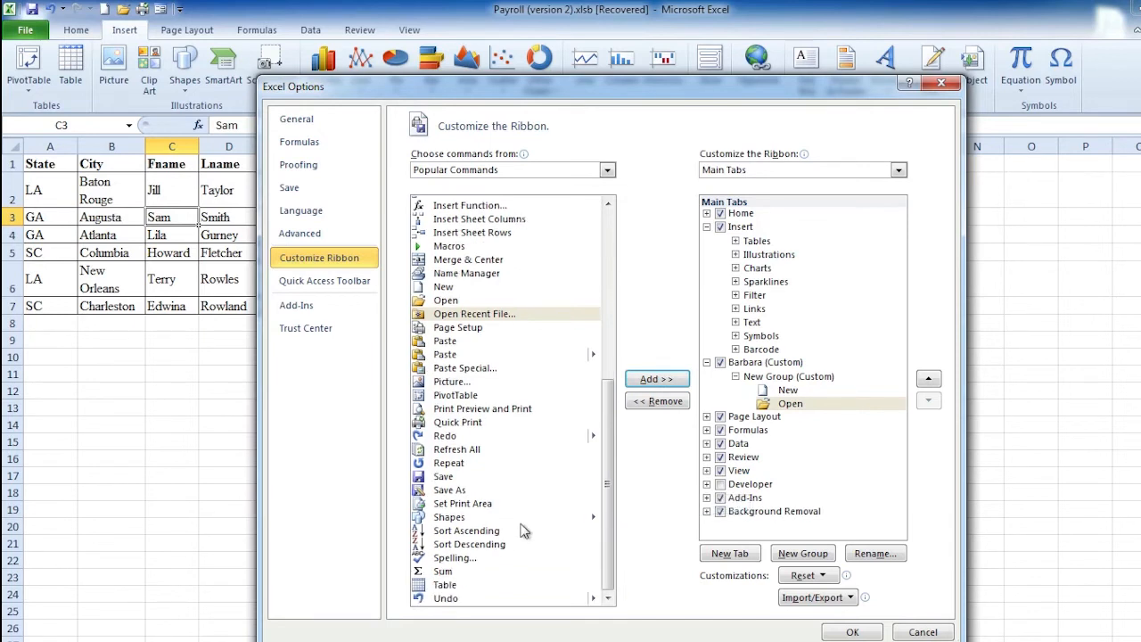
scroll(524, 531, "up", 4)
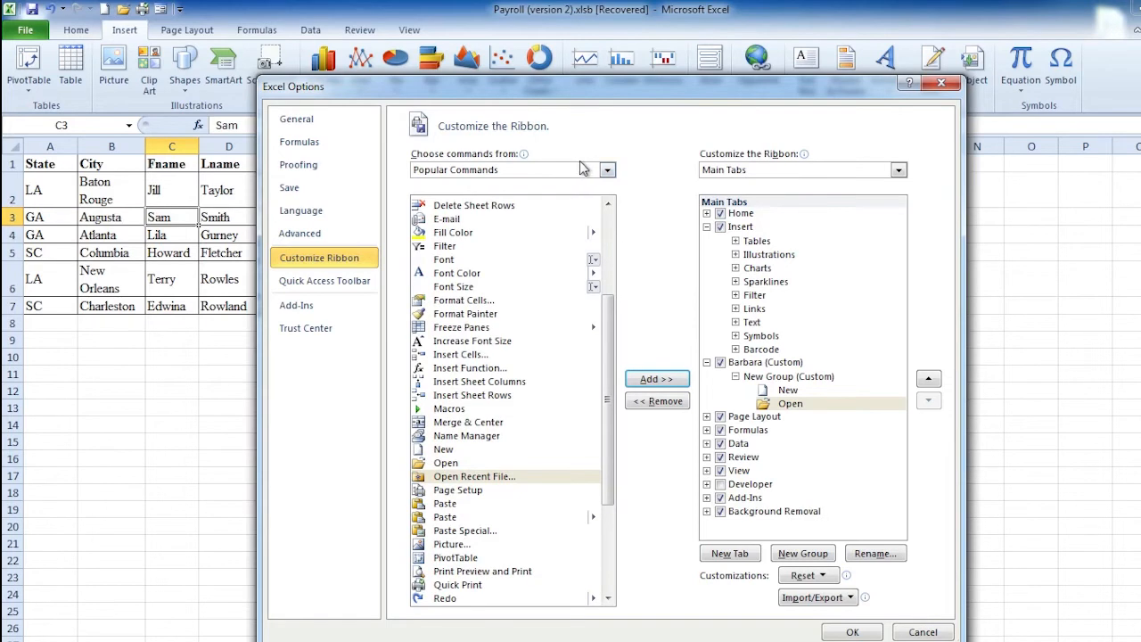
left_click(608, 170)
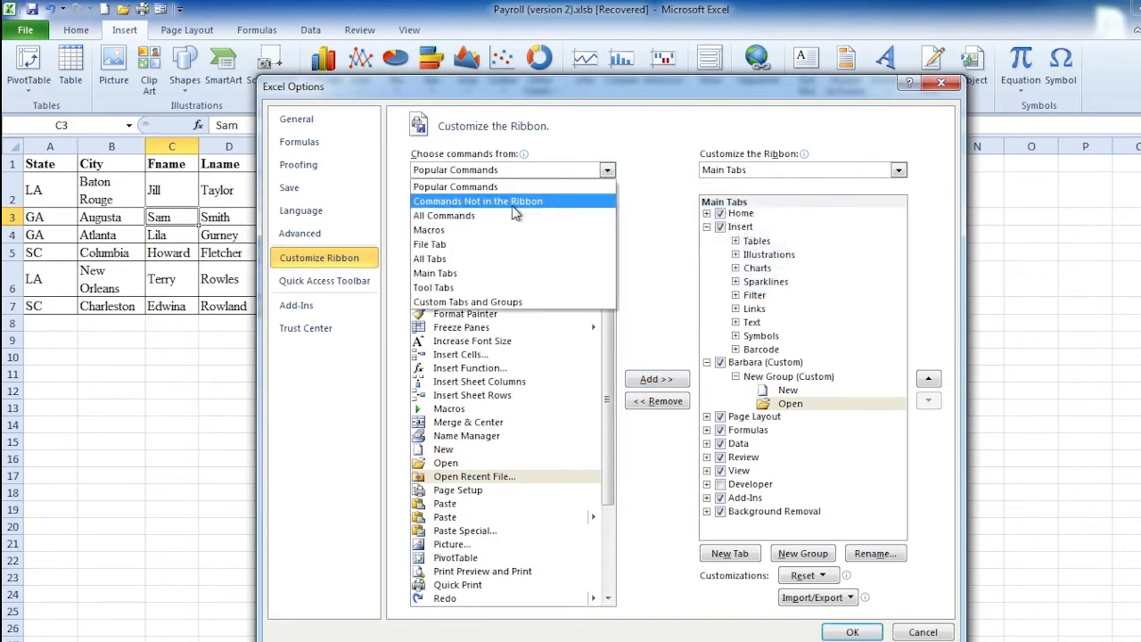
left_click(482, 258)
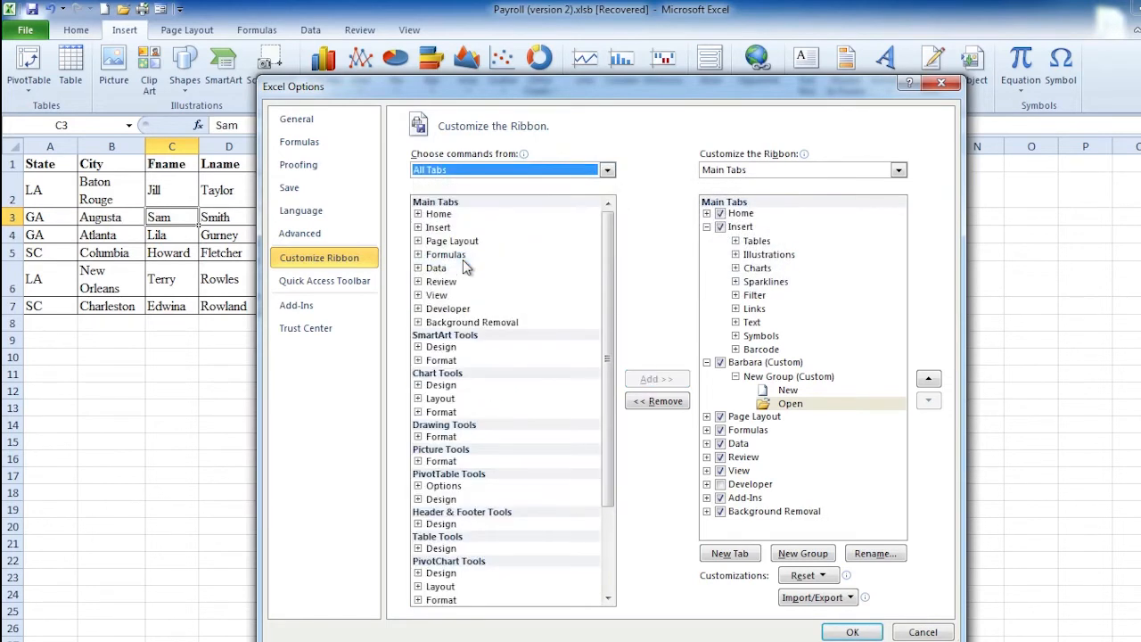
scroll(549, 472, "down", 3)
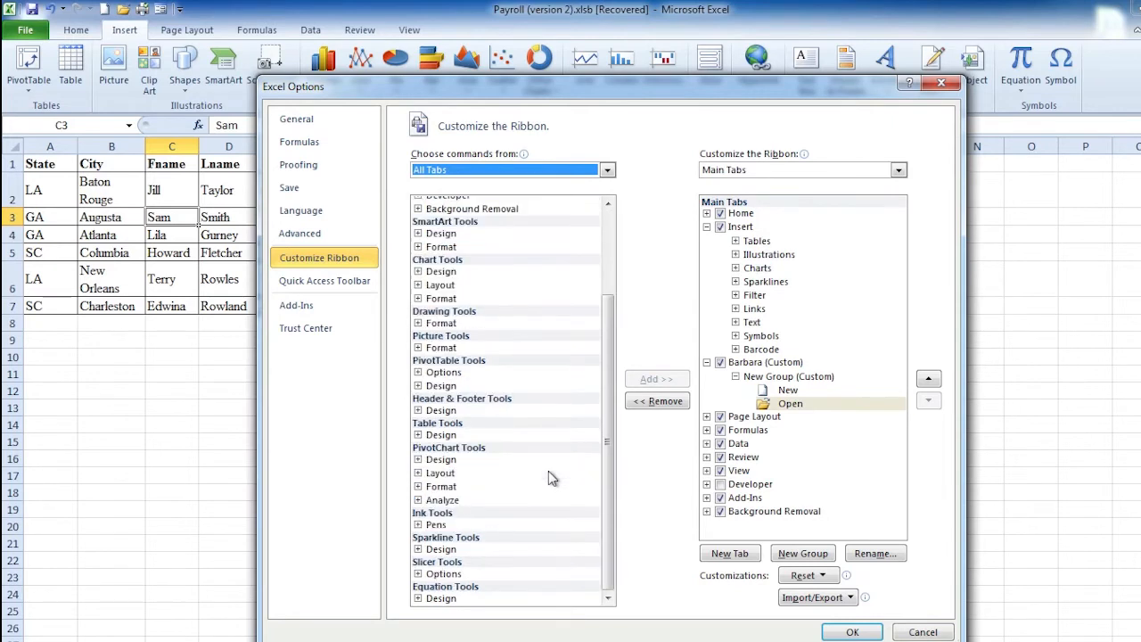
scroll(548, 471, "up", 3)
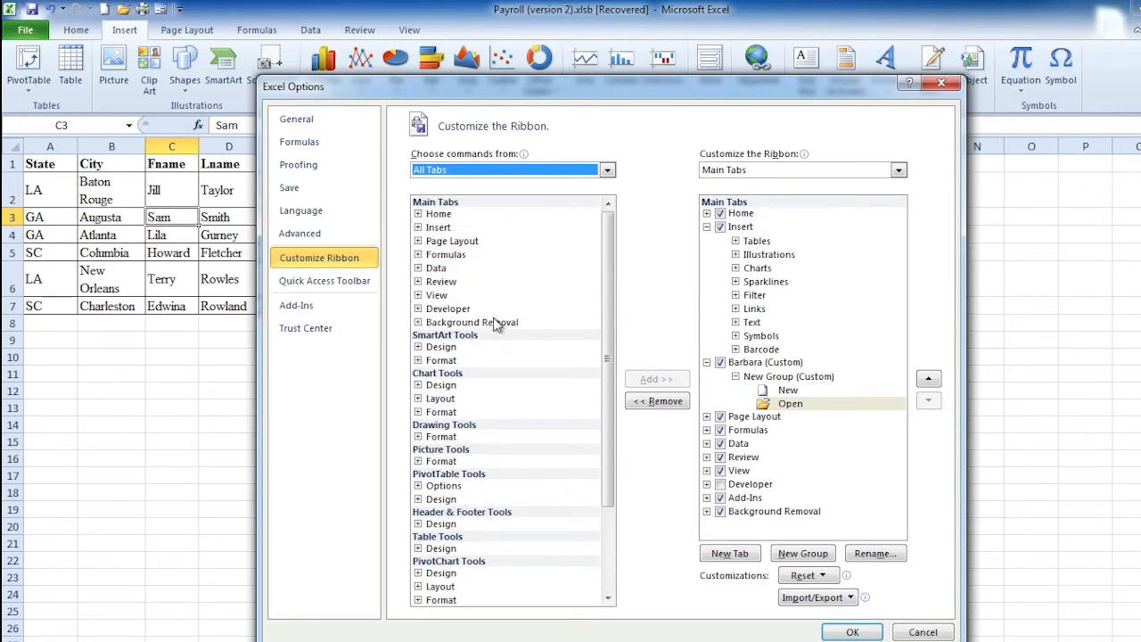
left_click(417, 295)
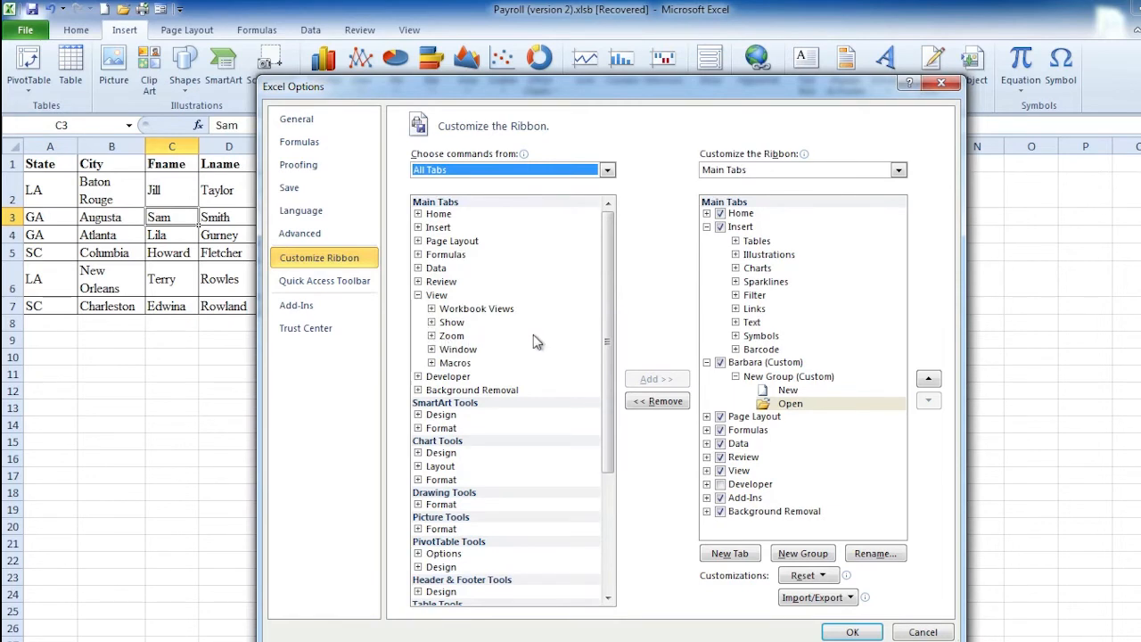
left_click(431, 349)
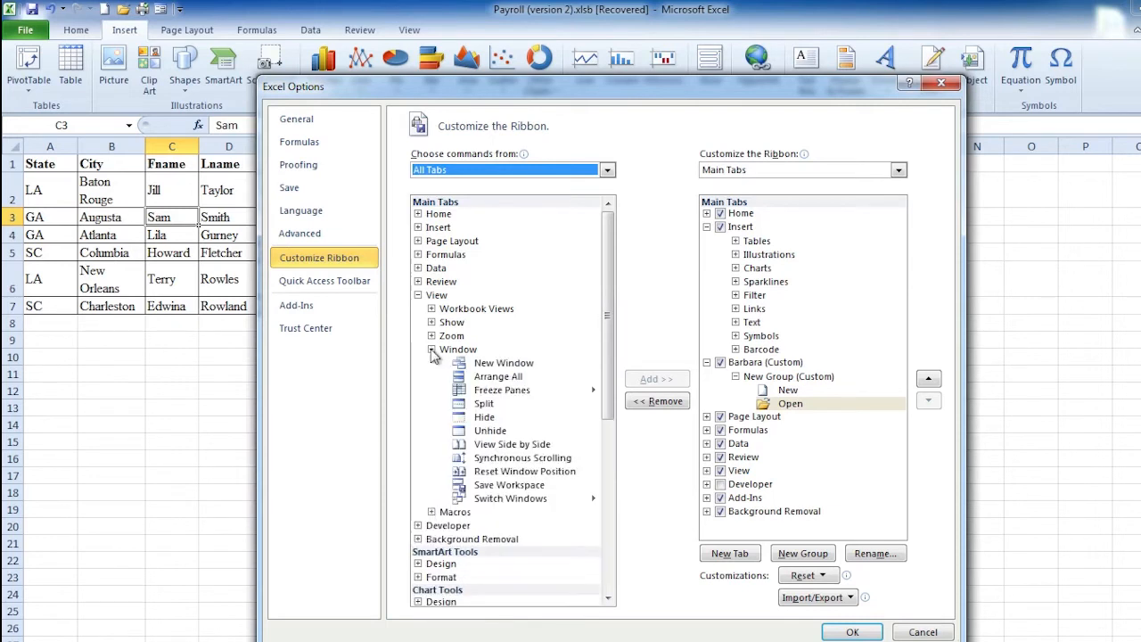
left_click(485, 392)
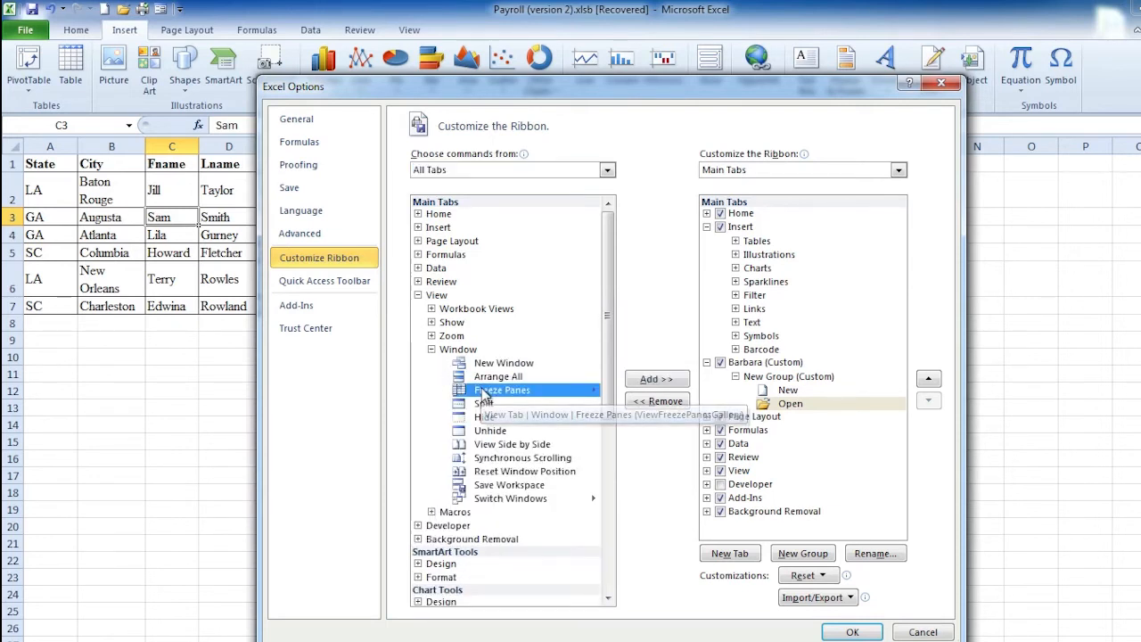
left_click(663, 379)
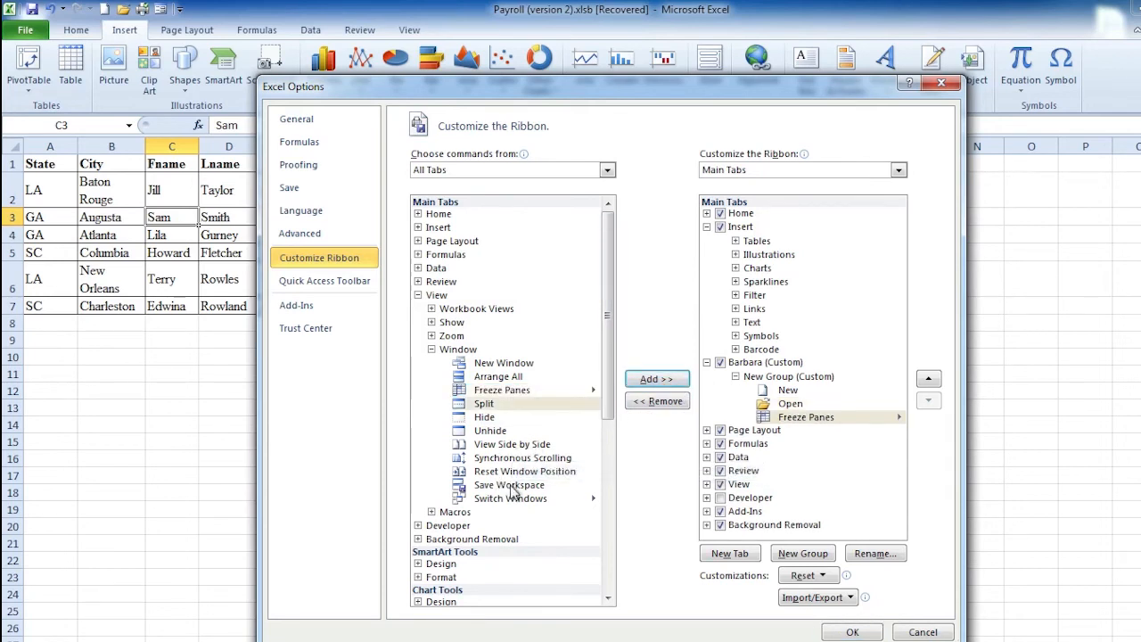
left_click(519, 457)
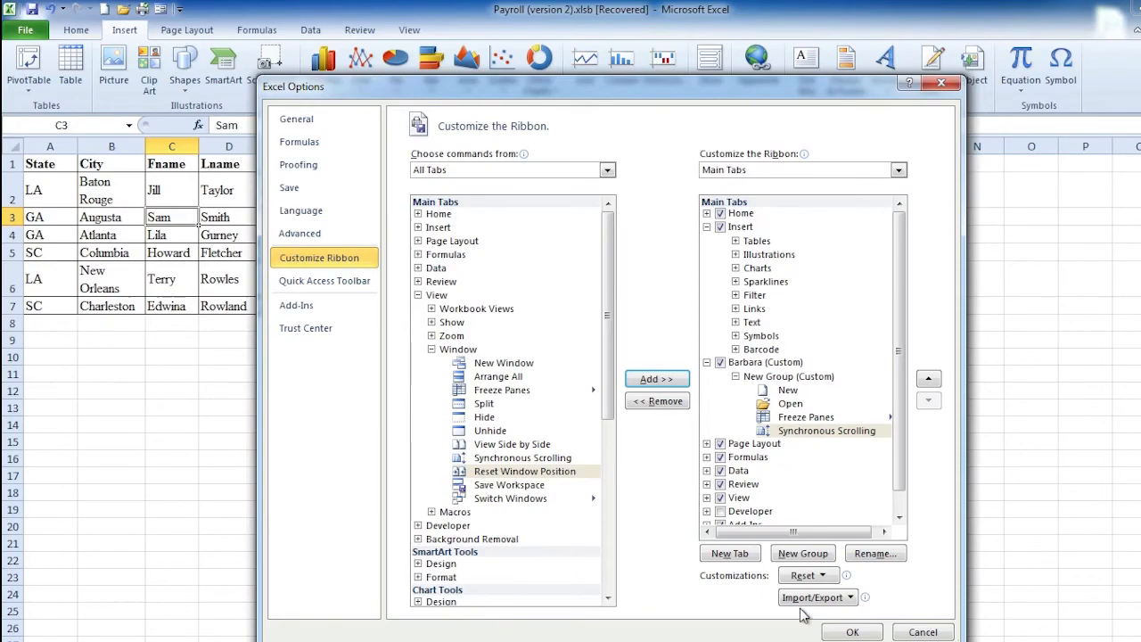
left_click(851, 632)
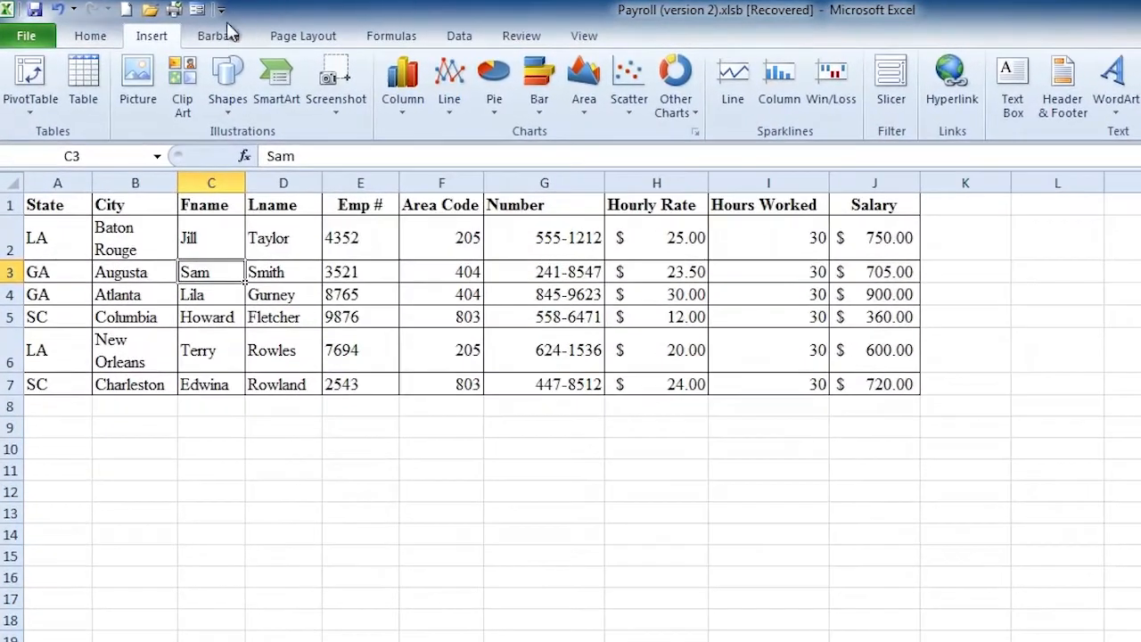
Display the custom tab's commands on the ribbon and reopen the ribbon customization options
left_click(202, 34)
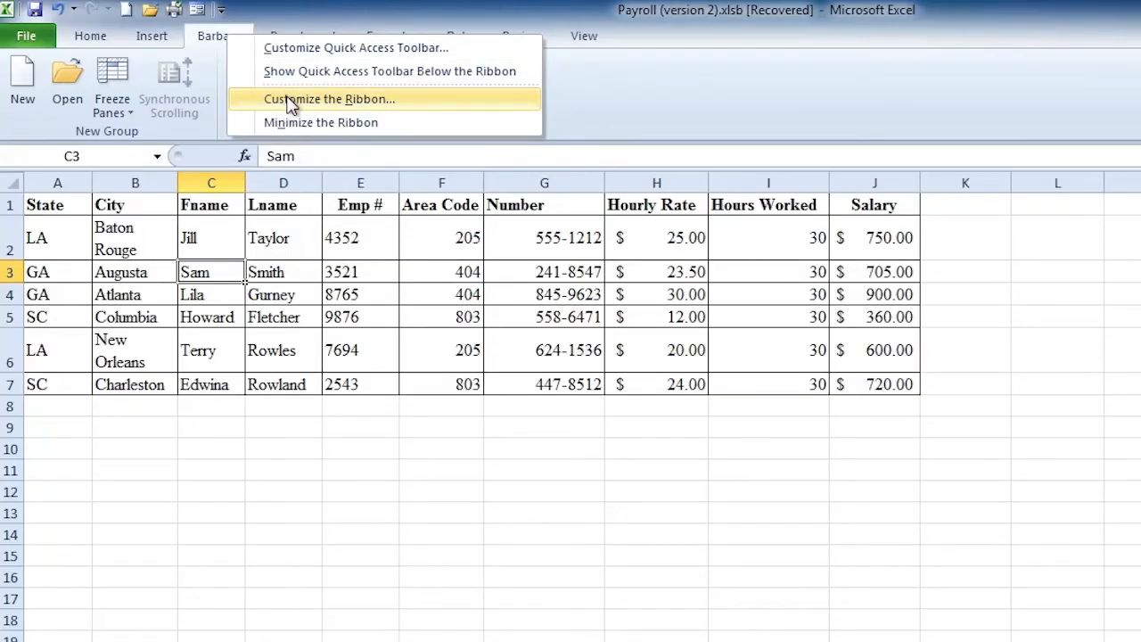
left_click(291, 103)
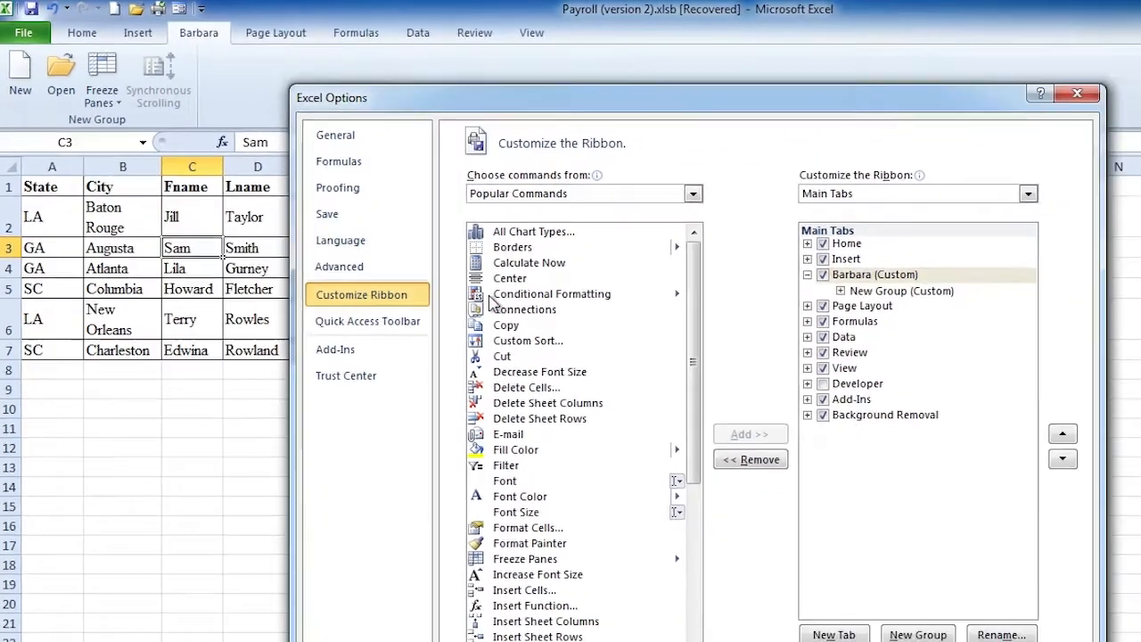